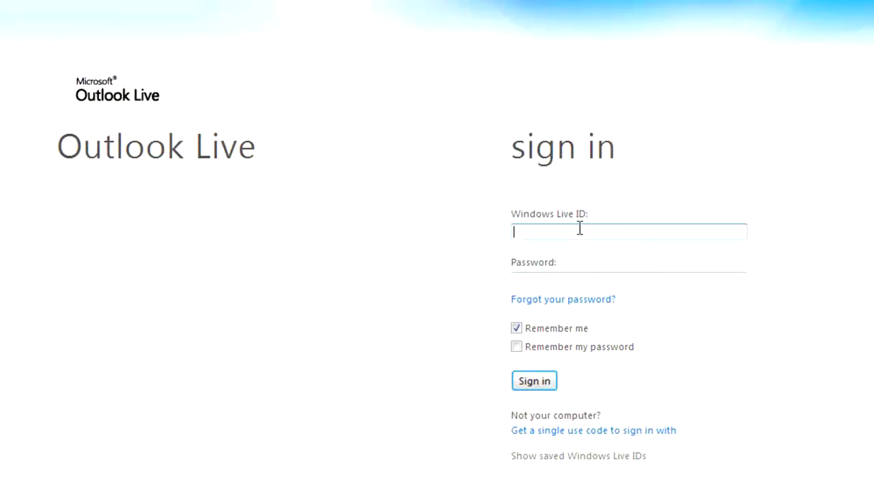
- Finish entering the sign-in address for the Live@edu mailbox
{"action": "type", "text": "@"}
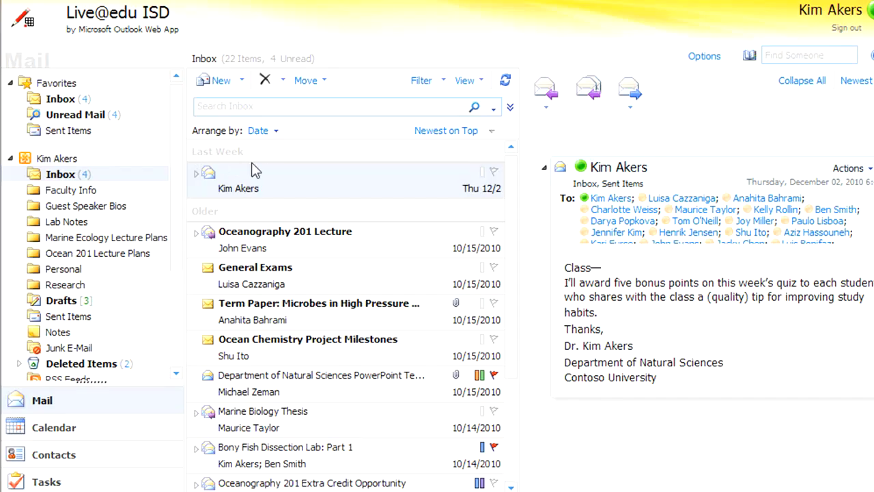
- Arrange the Inbox by Subject, then by From to group messages under each sender
{"action": "right_click", "coordinate": [305, 179]}
{"action": "left_click", "coordinate": [274, 132]}
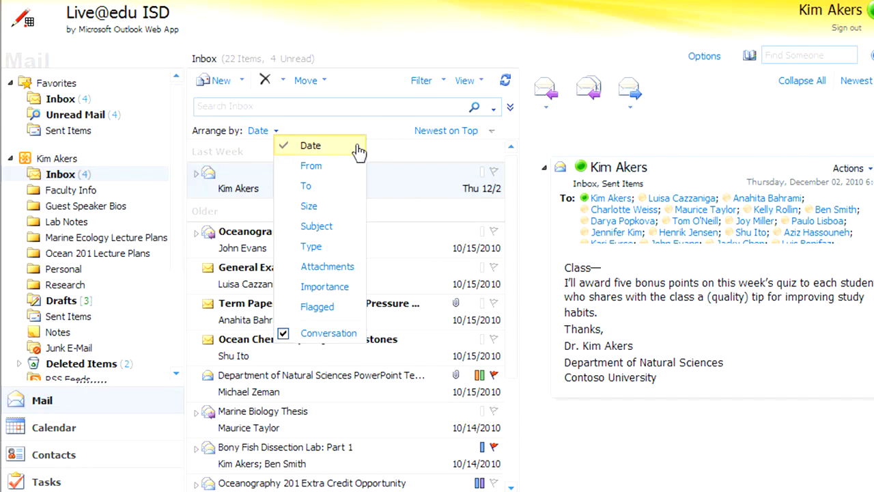
{"action": "left_click", "coordinate": [346, 234]}
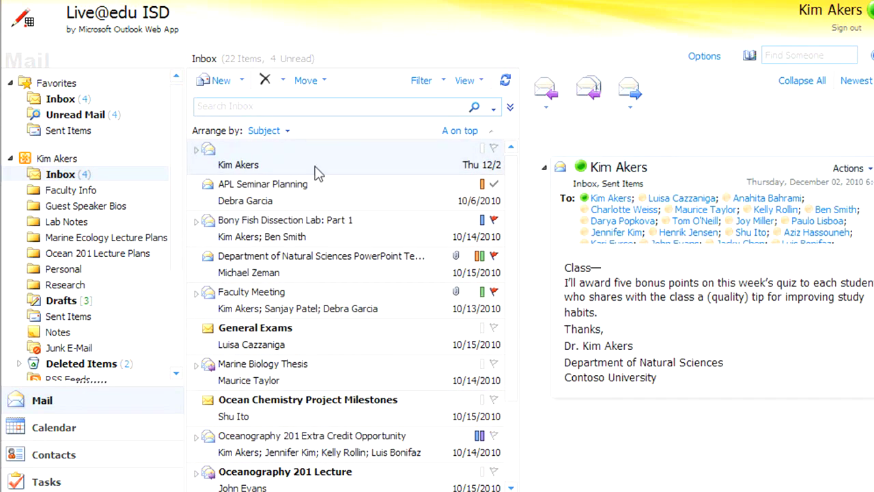
{"action": "left_click", "coordinate": [288, 133]}
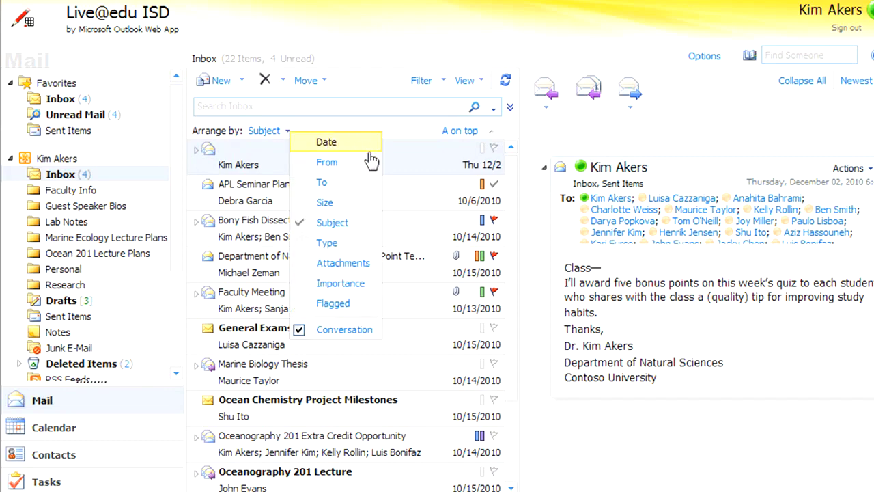
{"action": "left_click", "coordinate": [326, 162]}
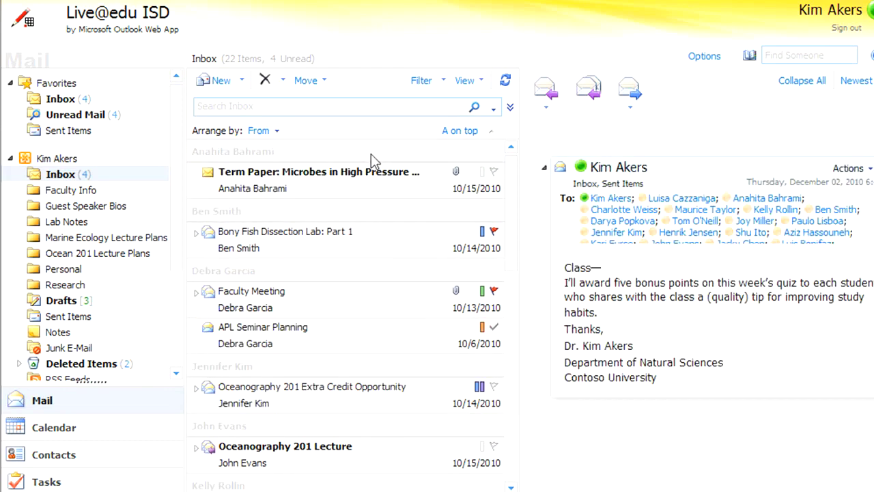
- Create a folder named Personal under the mailbox's top-level folder
{"action": "left_click", "coordinate": [103, 169]}
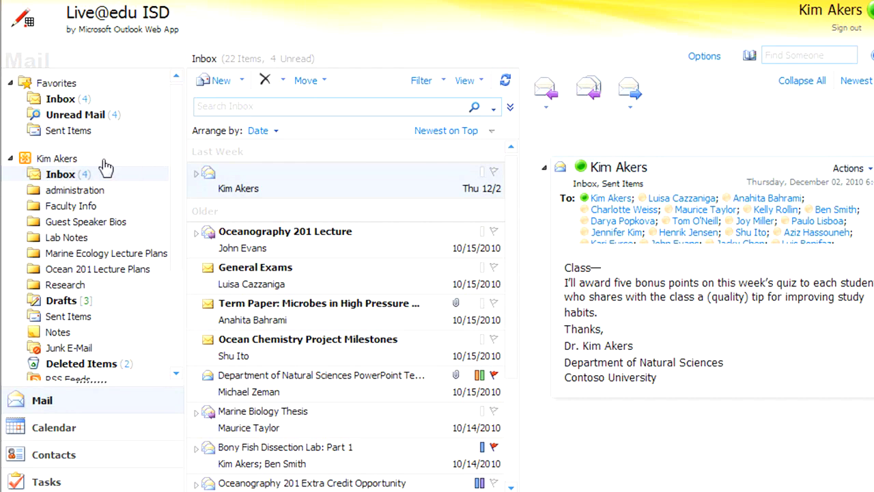
{"action": "right_click", "coordinate": [106, 167]}
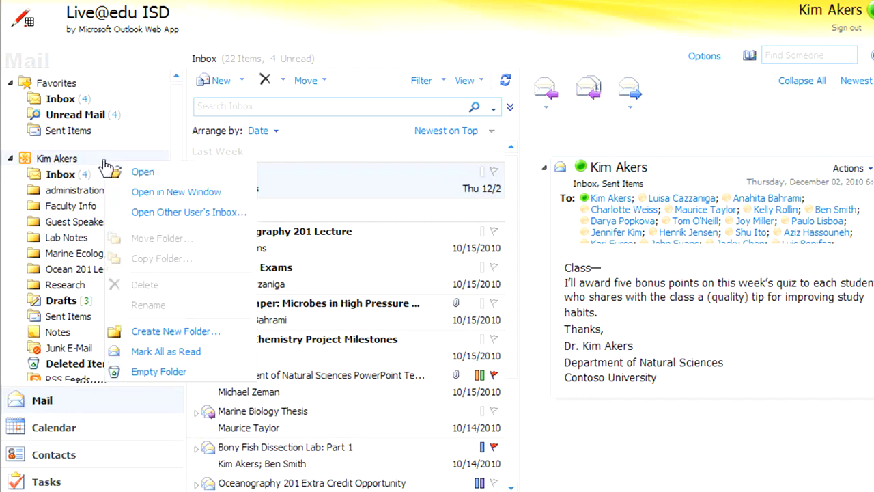
{"action": "left_click", "coordinate": [231, 333]}
{"action": "type", "text": "P"}
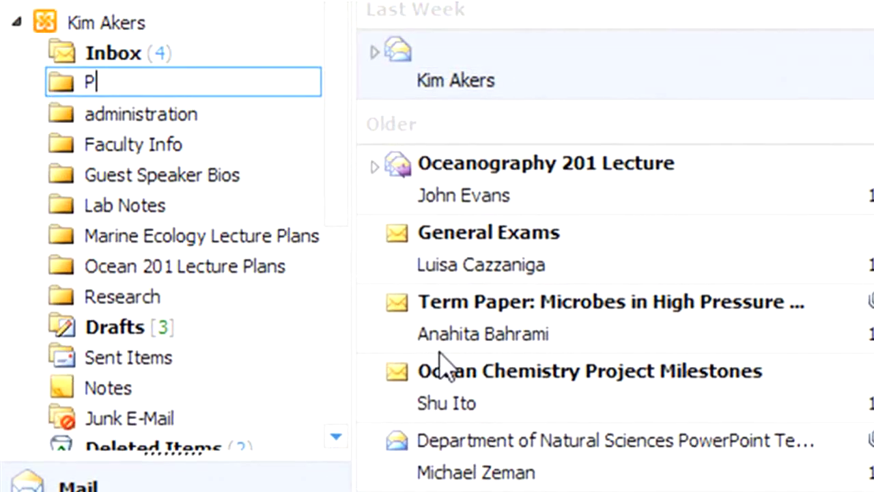
{"action": "type", "text": "ersonal"}
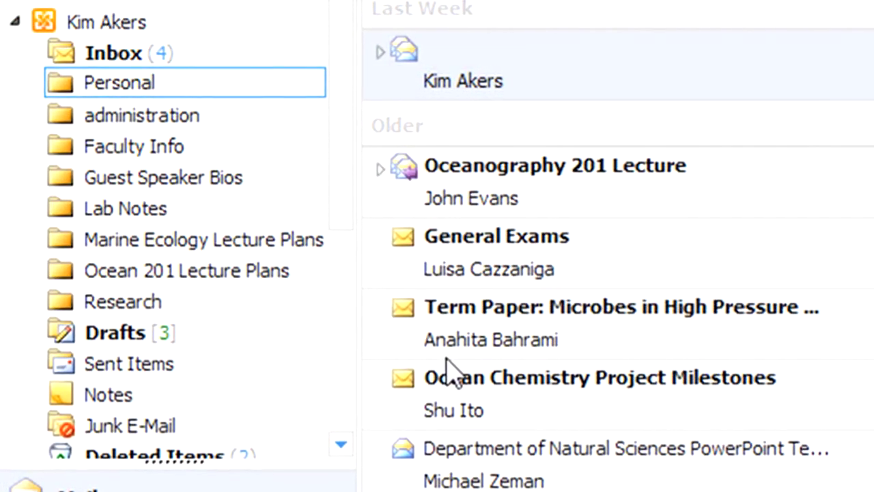
{"action": "key", "text": "Return"}
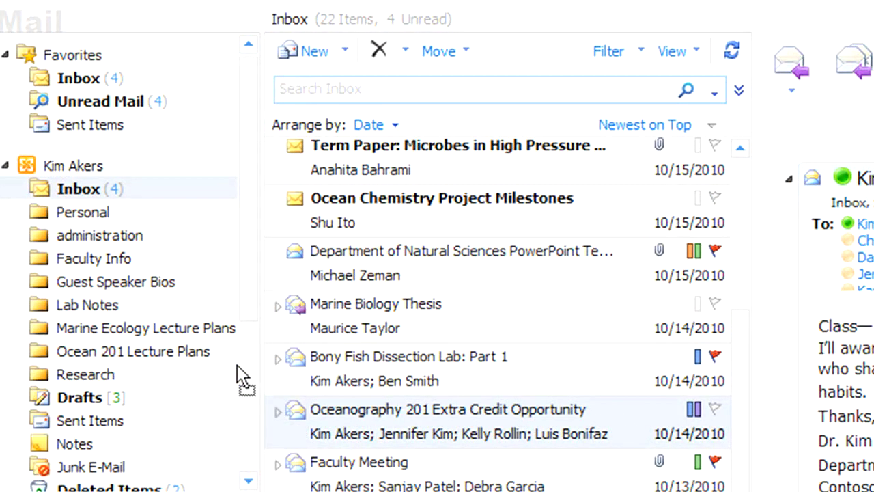
- Move the Oceanography message into Ocean 201 Lecture Plans and filter the Inbox by Class Information
{"action": "left_click_drag", "start_coordinate": [207, 354], "coordinate": [208, 355]}
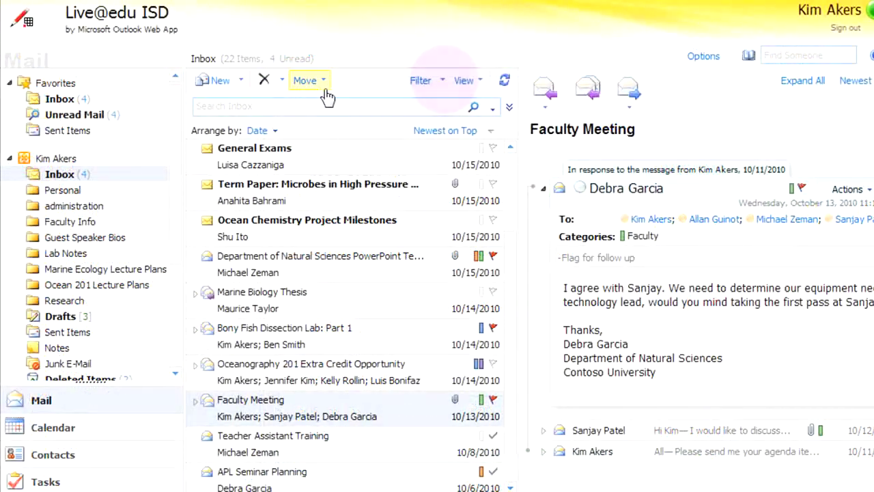
{"action": "left_click", "coordinate": [443, 81]}
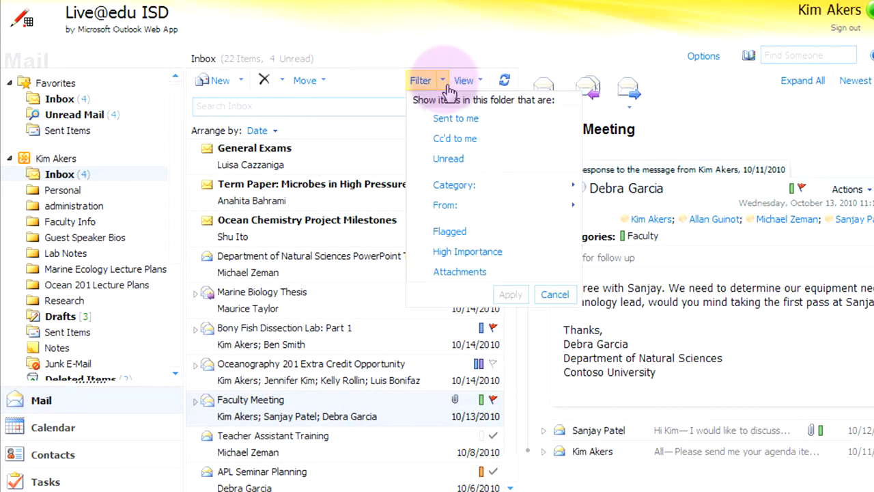
{"action": "mouse_move", "coordinate": [455, 185]}
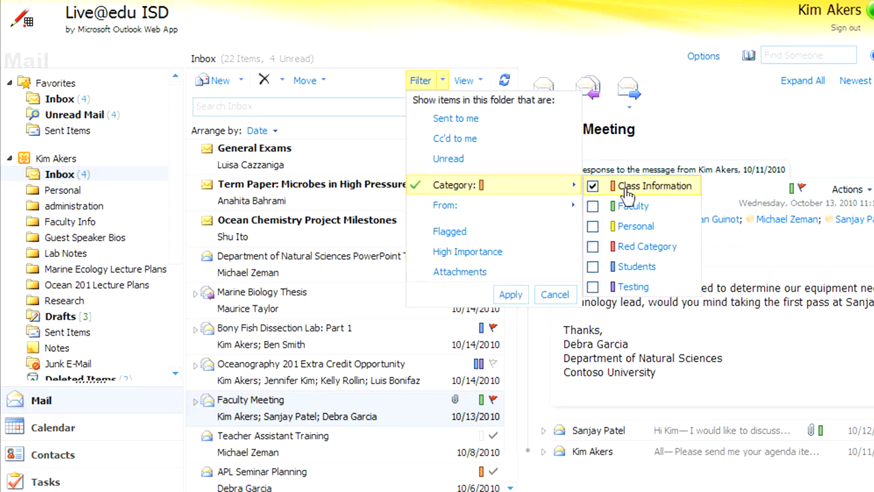
{"action": "left_click", "coordinate": [520, 297]}
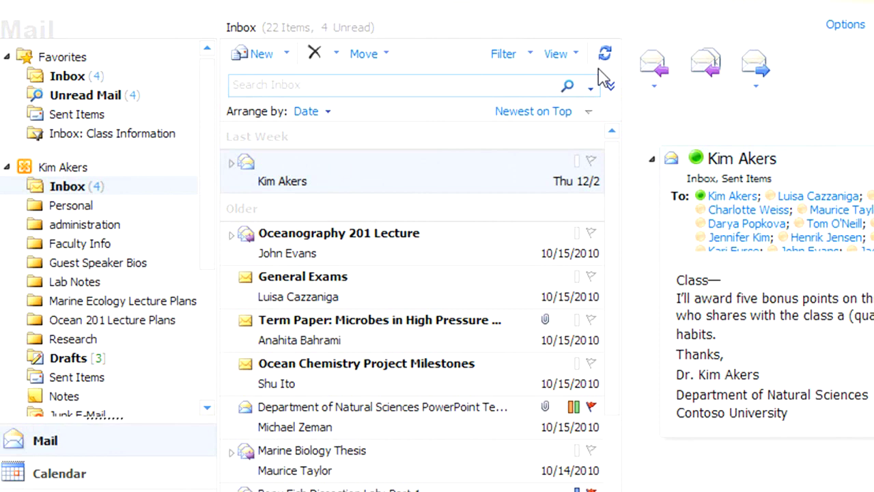
{"action": "left_click", "coordinate": [167, 137]}
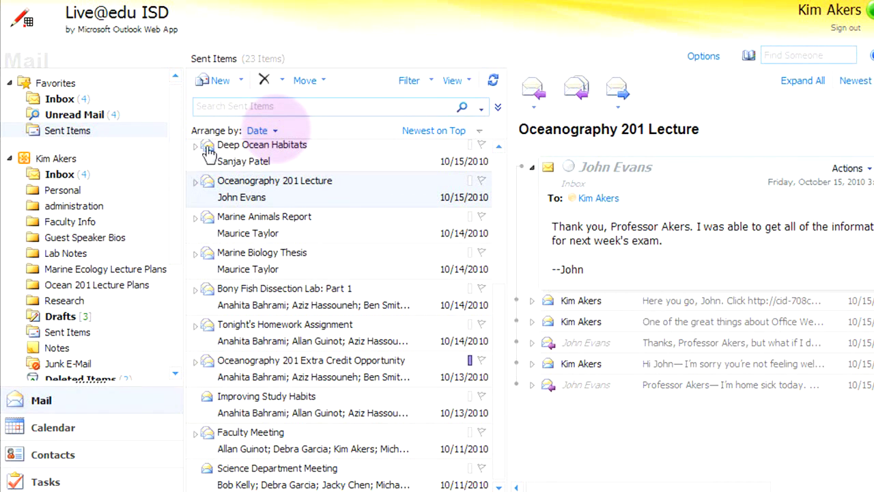
- Keep Sent Items in date order and expand the Oceanography 201 Lecture conversation's messages
{"action": "left_click", "coordinate": [263, 132]}
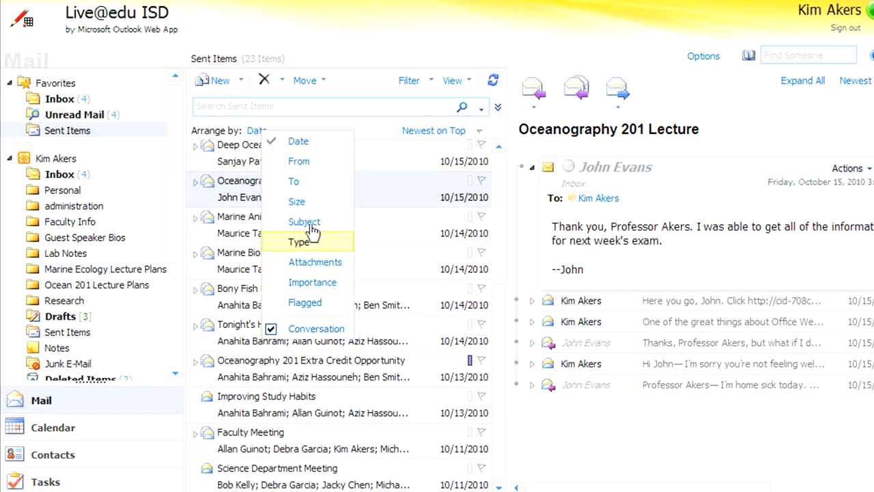
{"action": "left_click", "coordinate": [247, 129]}
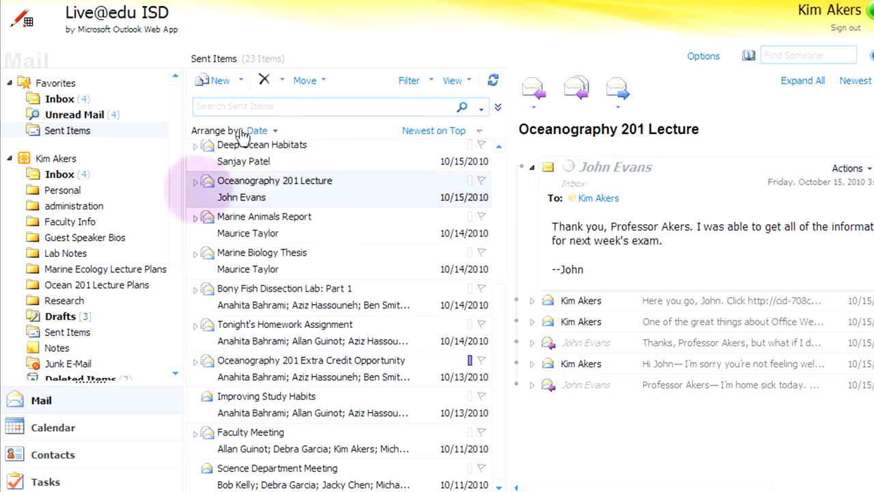
{"action": "left_click", "coordinate": [196, 184]}
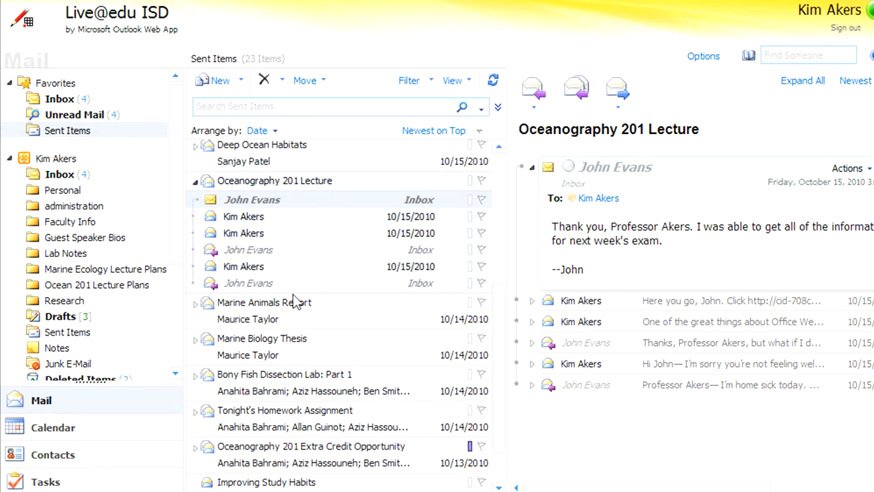
{"action": "left_click", "coordinate": [532, 301]}
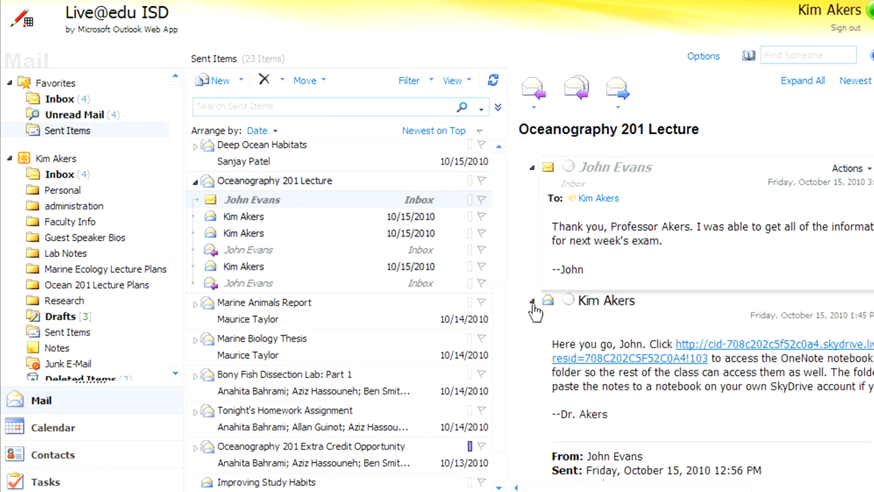
{"action": "scroll", "coordinate": [533, 311], "scroll_direction": "down", "scroll_amount": 3}
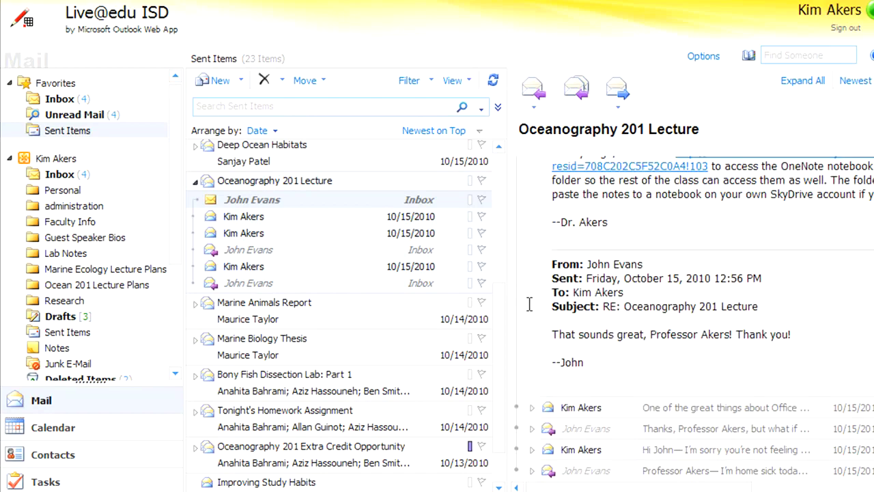
{"action": "left_click", "coordinate": [532, 408]}
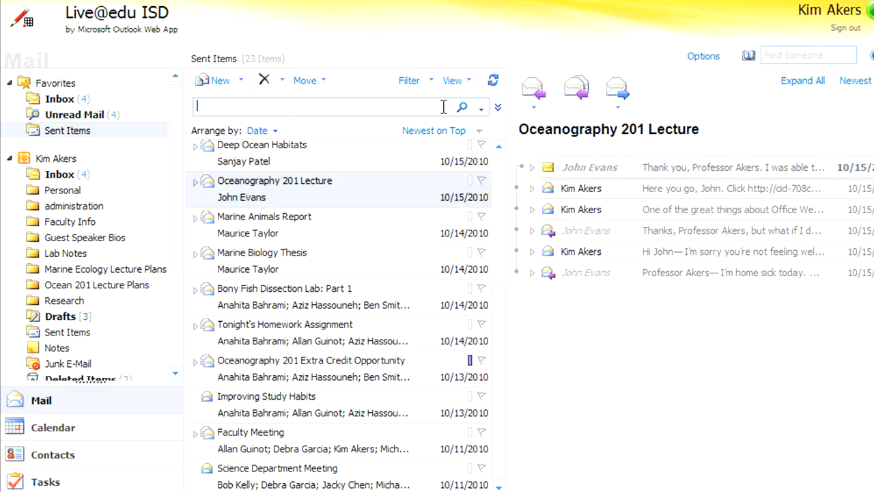
- Search Sent Items for 'workgroup'
{"action": "type", "text": "rkgroup"}
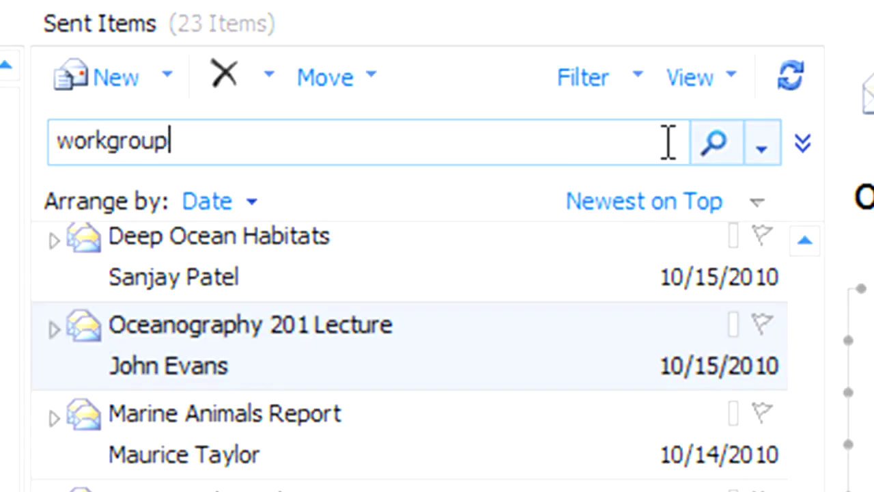
{"action": "left_click", "coordinate": [714, 142]}
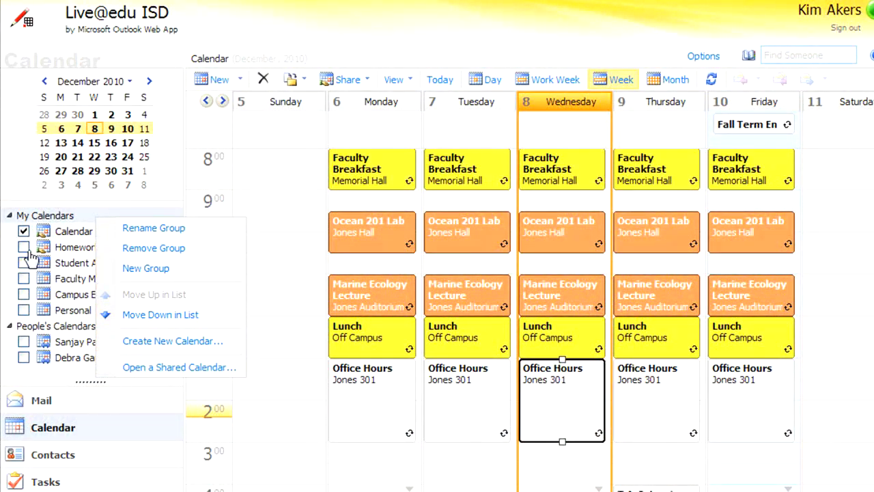
- Create a Homework/Test calendar under My Calendars and bring up its sharing options
{"action": "left_click", "coordinate": [26, 254]}
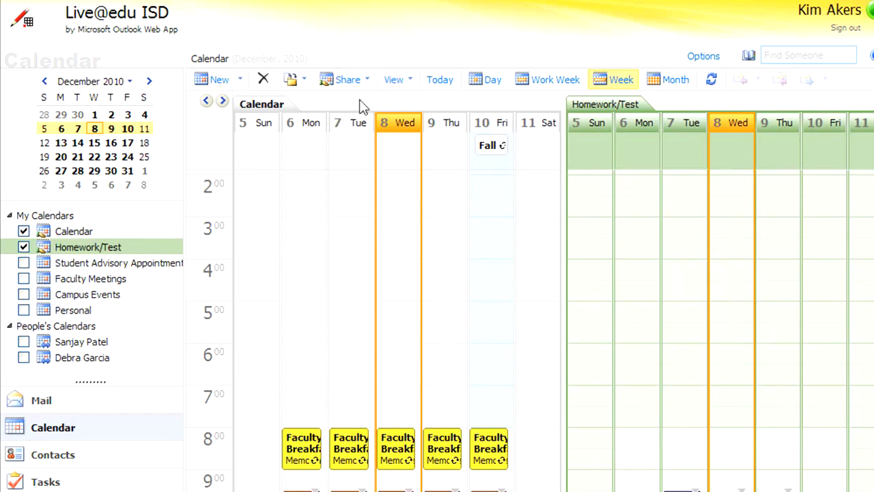
{"action": "left_click", "coordinate": [367, 81]}
{"action": "mouse_move", "coordinate": [184, 111]}
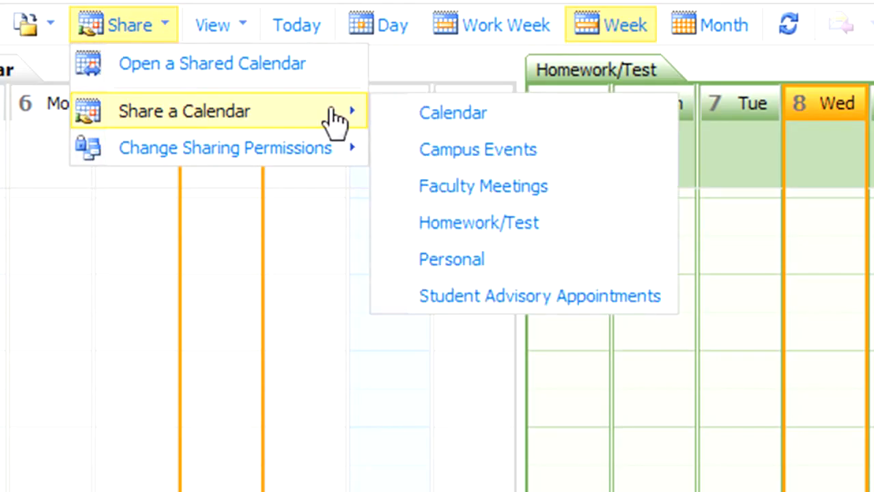